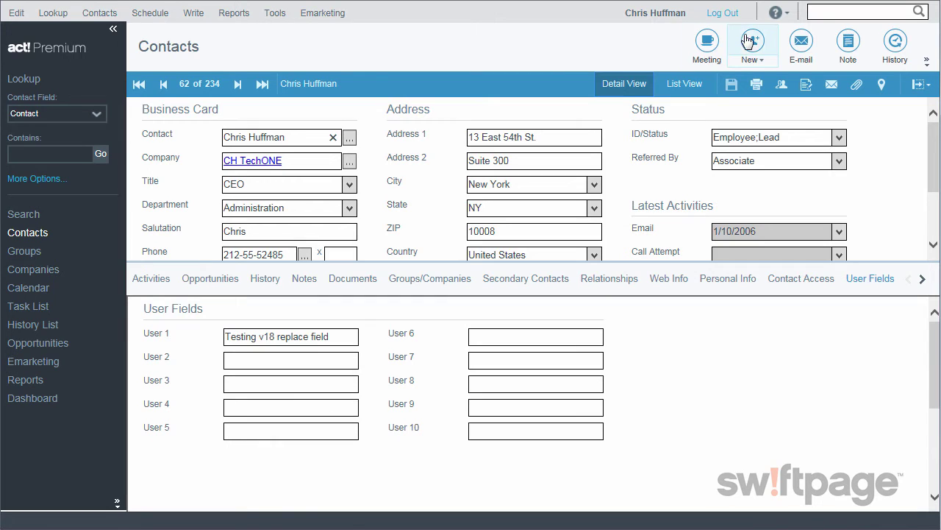
Add and save a new contact, the CEO of CSB Studios in Scottsdale, then show contacts as a list
{"action": "left_click", "coordinate": [754, 41]}
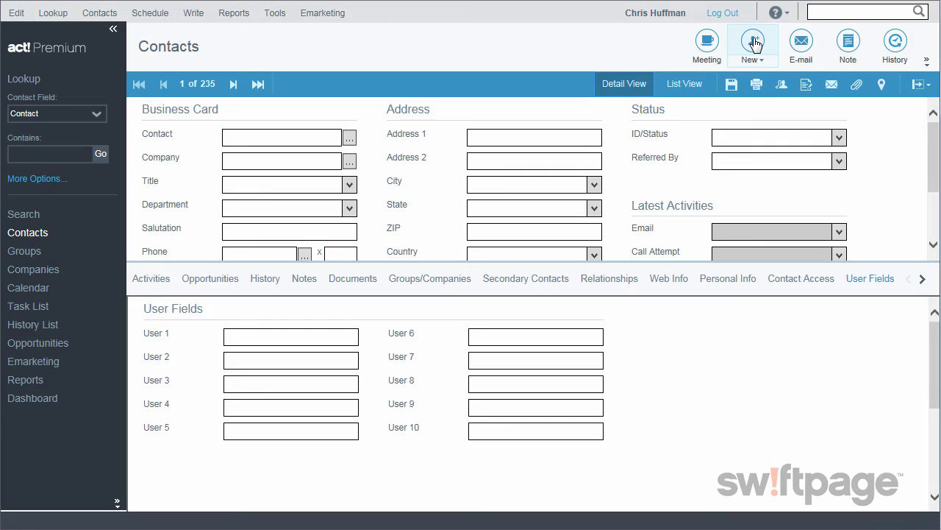
{"action": "type", "text": "Robert Barker"}
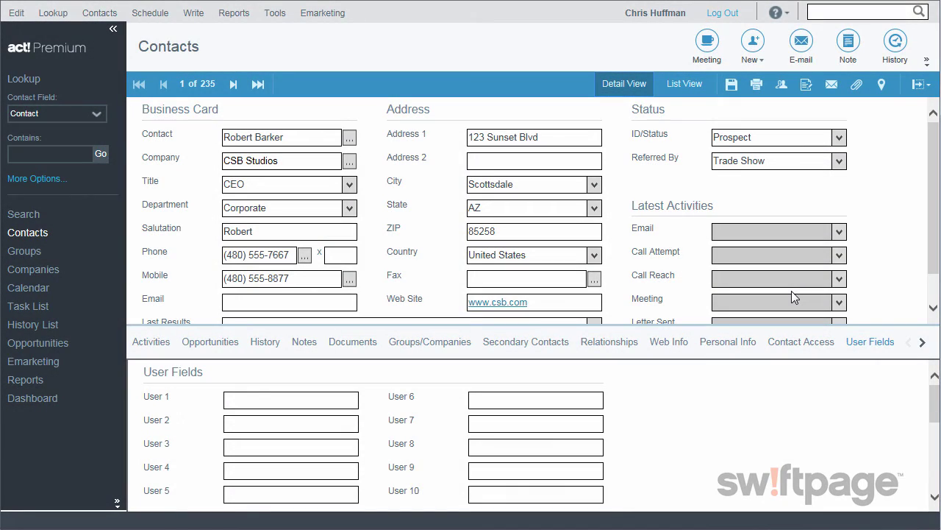
{"action": "left_click", "coordinate": [732, 87]}
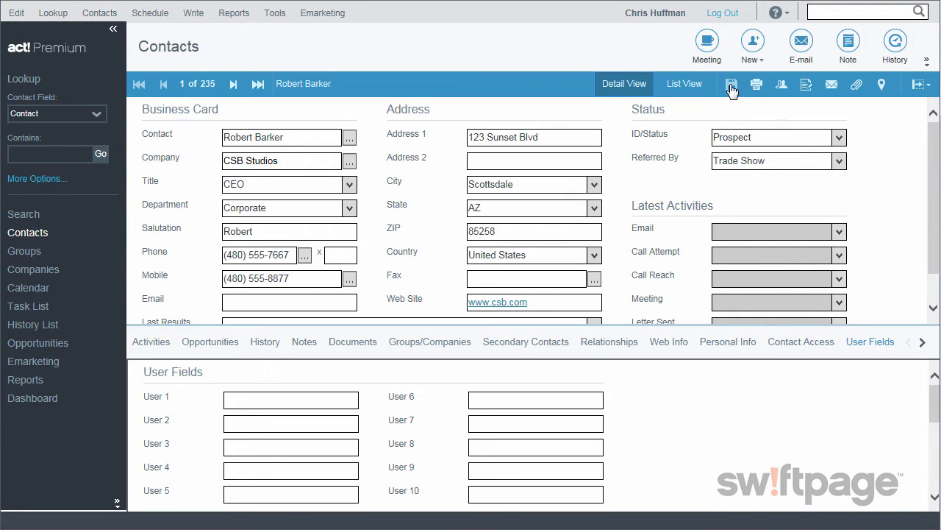
{"action": "left_click", "coordinate": [685, 86]}
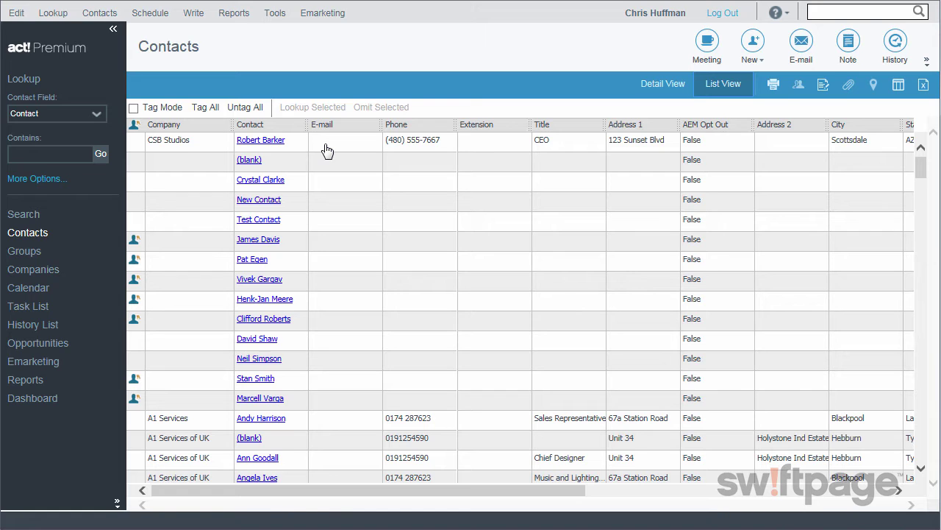
Save a new group 'October Trade Show' with description 'Contacts met at the October Trade Show'
{"action": "left_click", "coordinate": [24, 250]}
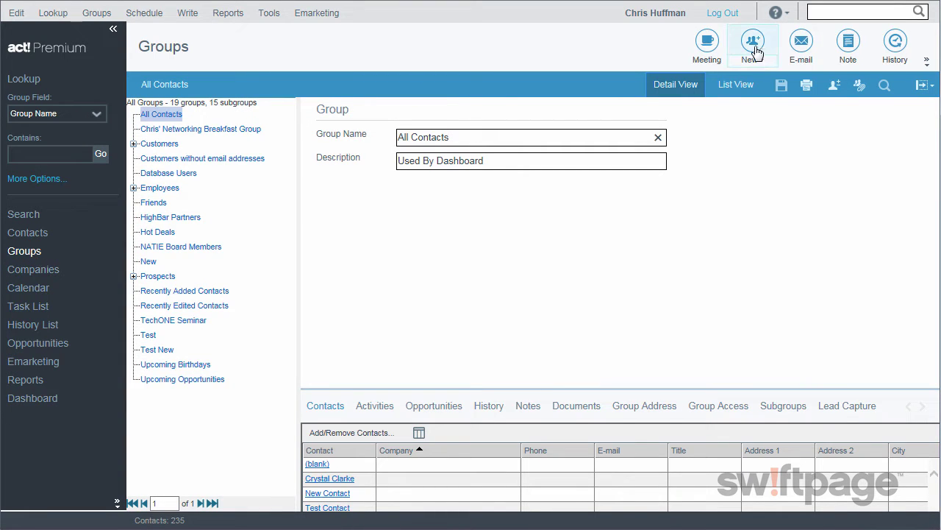
{"action": "left_click", "coordinate": [753, 43]}
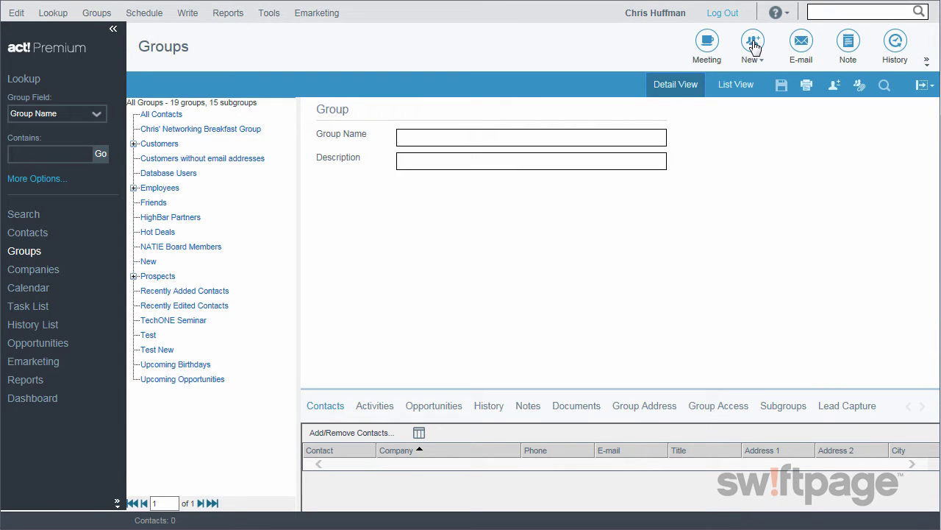
{"action": "type", "text": "October Tra"}
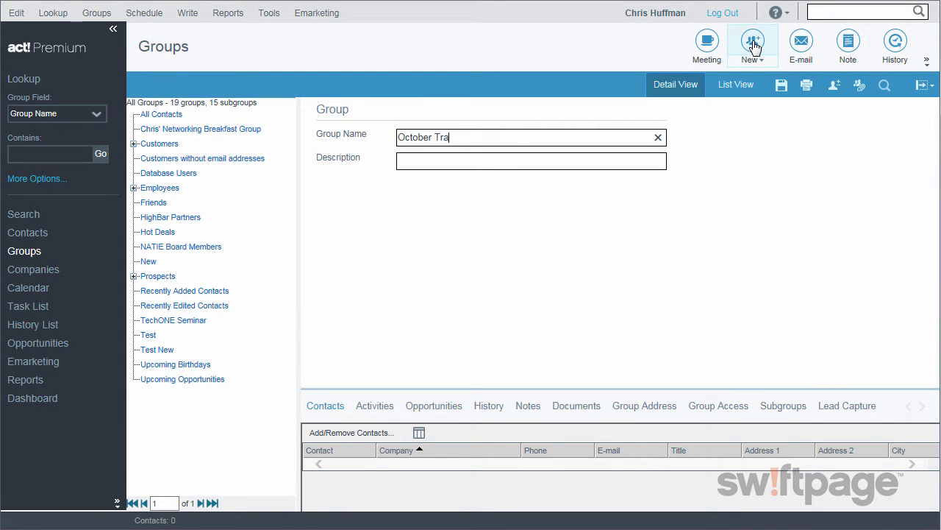
{"action": "type", "text": "de Show"}
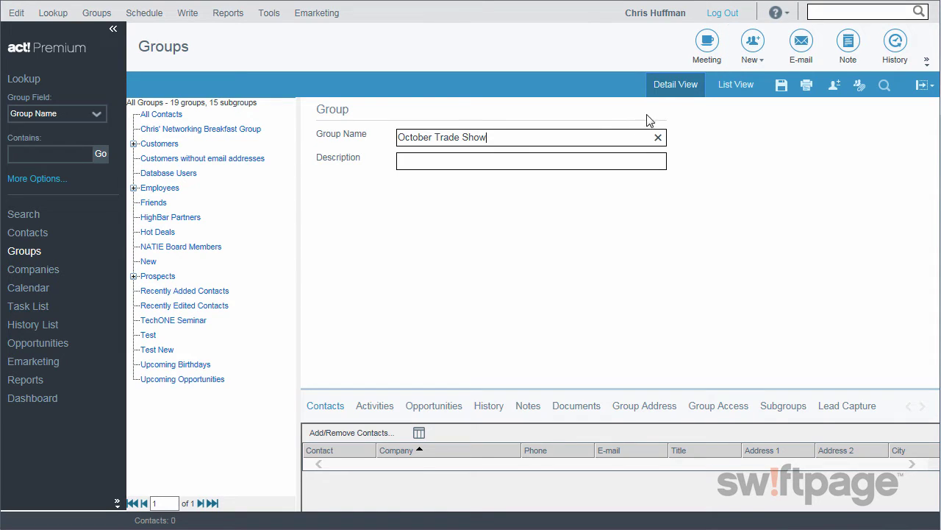
{"action": "left_click", "coordinate": [586, 162]}
{"action": "type", "text": "Contacts met at the October Tra"}
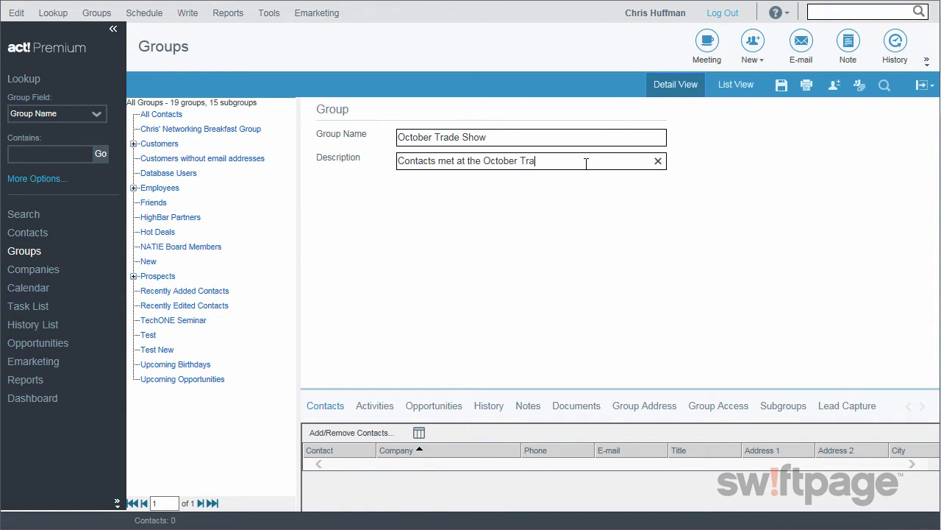
{"action": "type", "text": "de Show"}
{"action": "left_click", "coordinate": [784, 86]}
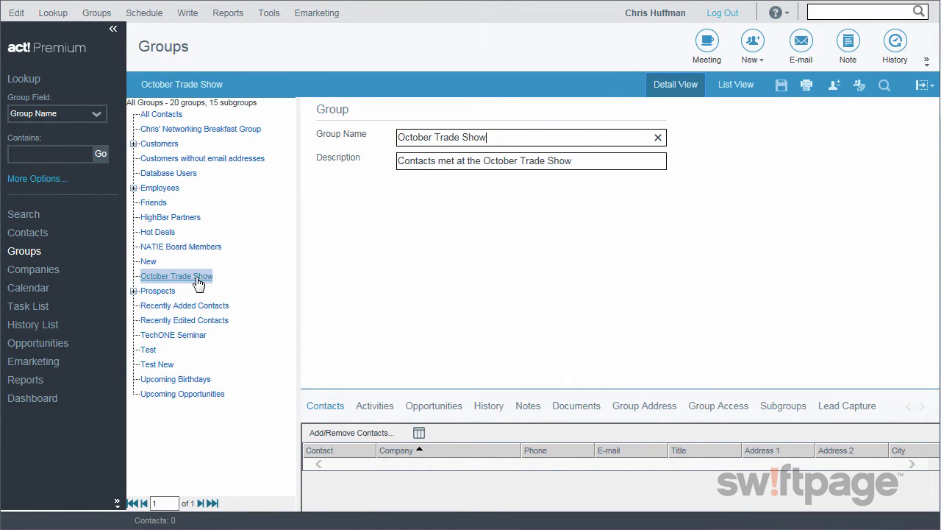
Add five contacts, including the CSB Studios contact, as static members of October Trade Show
{"action": "left_click", "coordinate": [341, 434]}
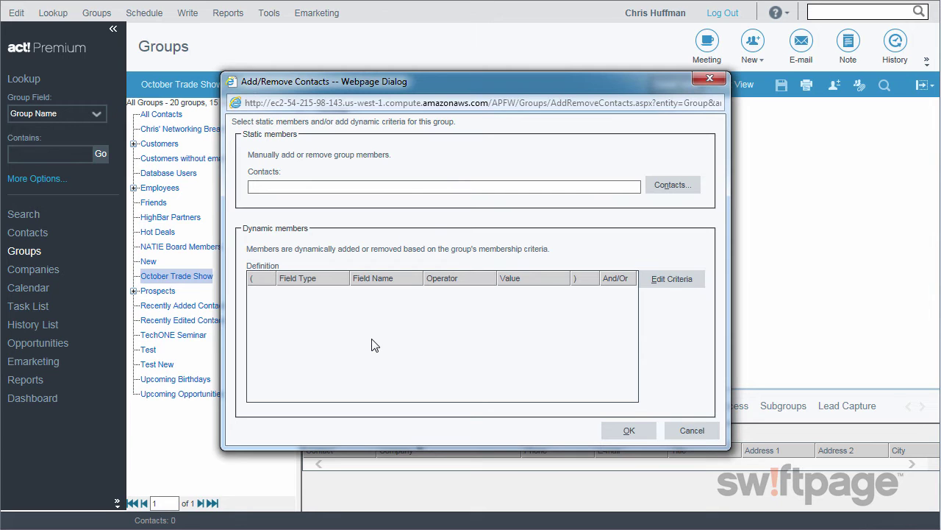
{"action": "left_click", "coordinate": [673, 190]}
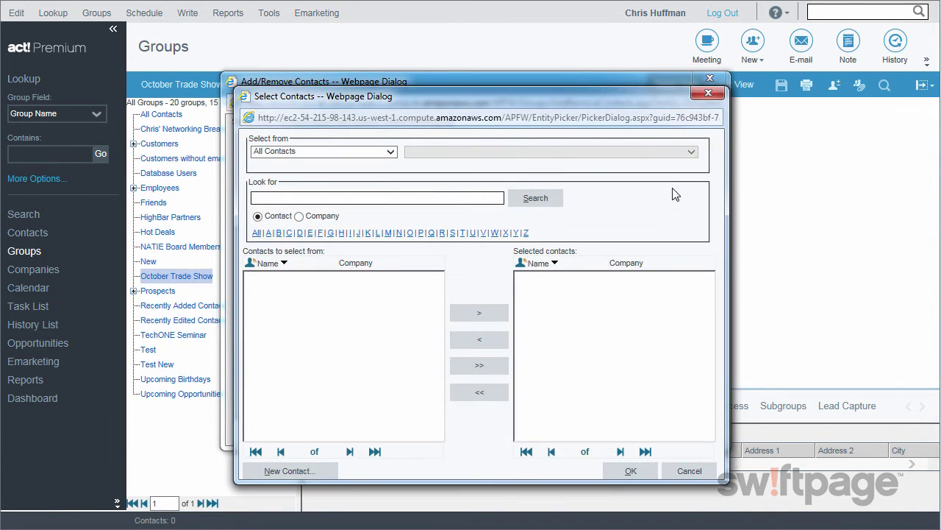
{"action": "left_click", "coordinate": [278, 234]}
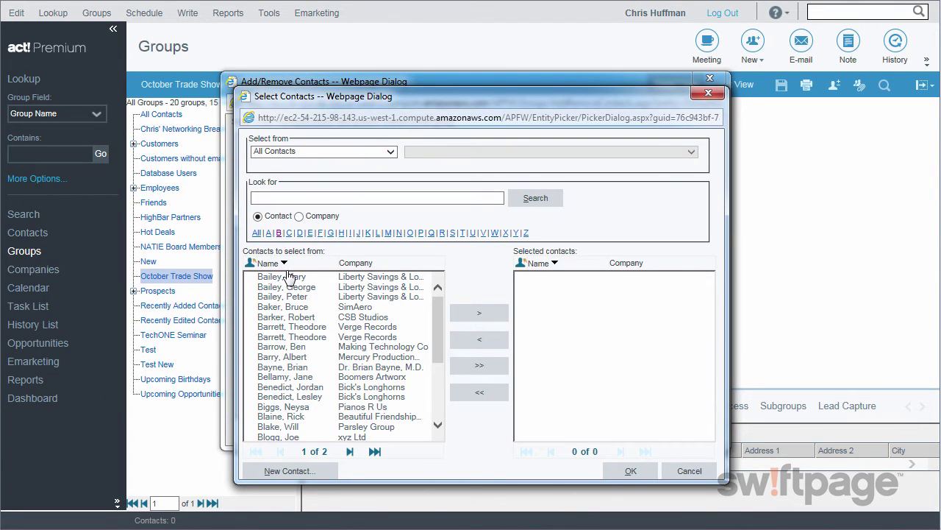
{"action": "left_click", "coordinate": [293, 317]}
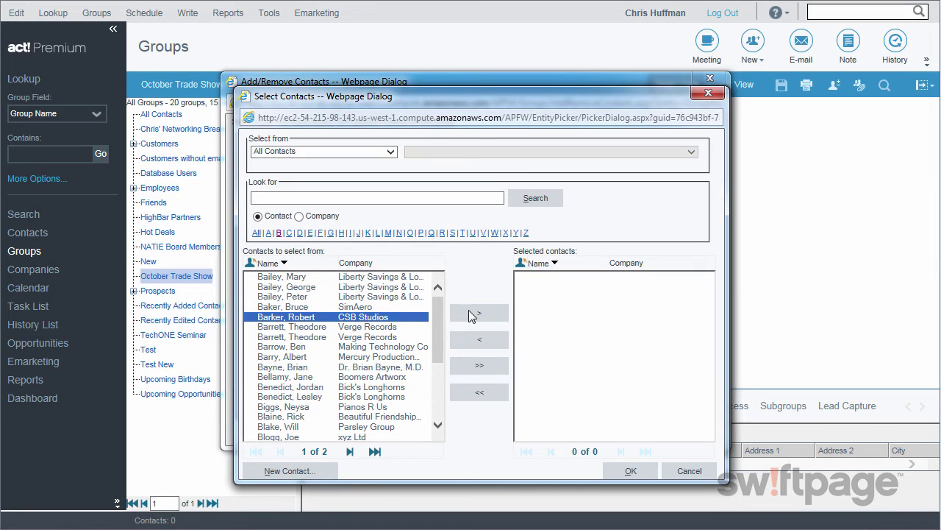
{"action": "left_click", "coordinate": [475, 312]}
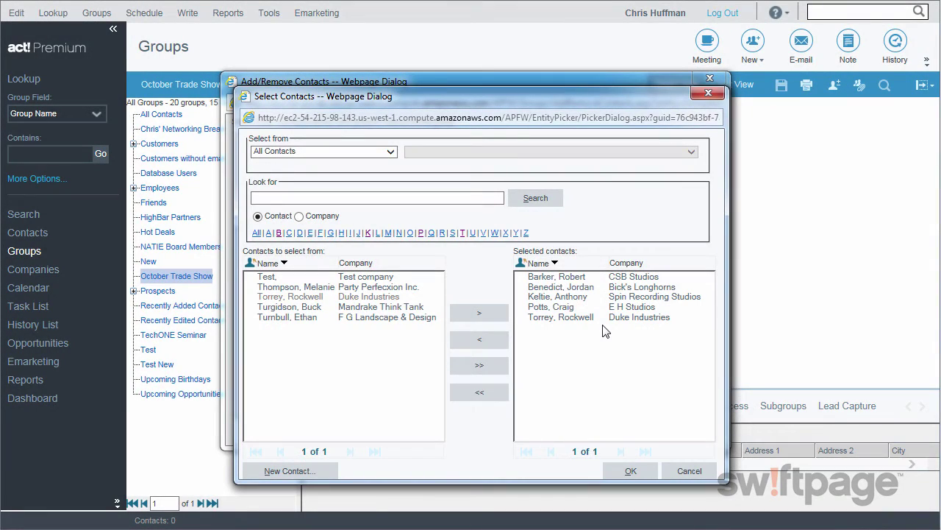
{"action": "left_click", "coordinate": [631, 471]}
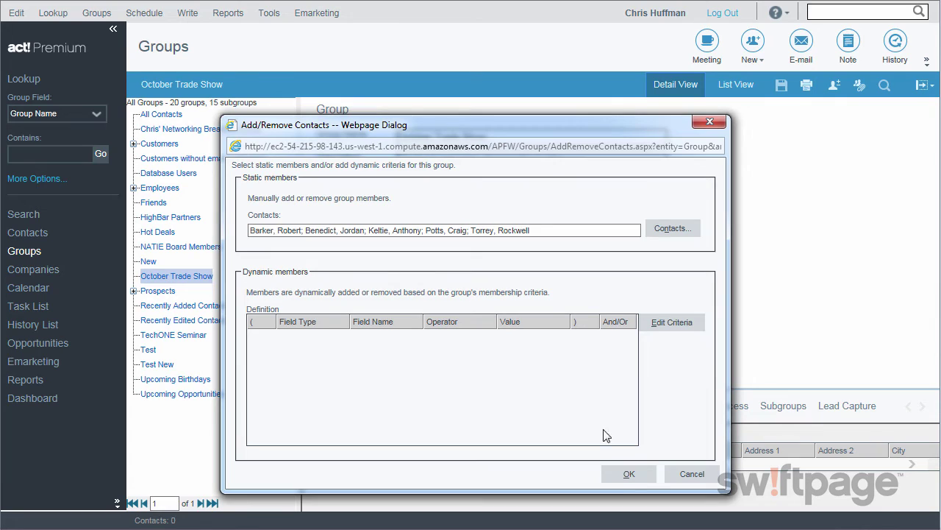
{"action": "left_click", "coordinate": [629, 474]}
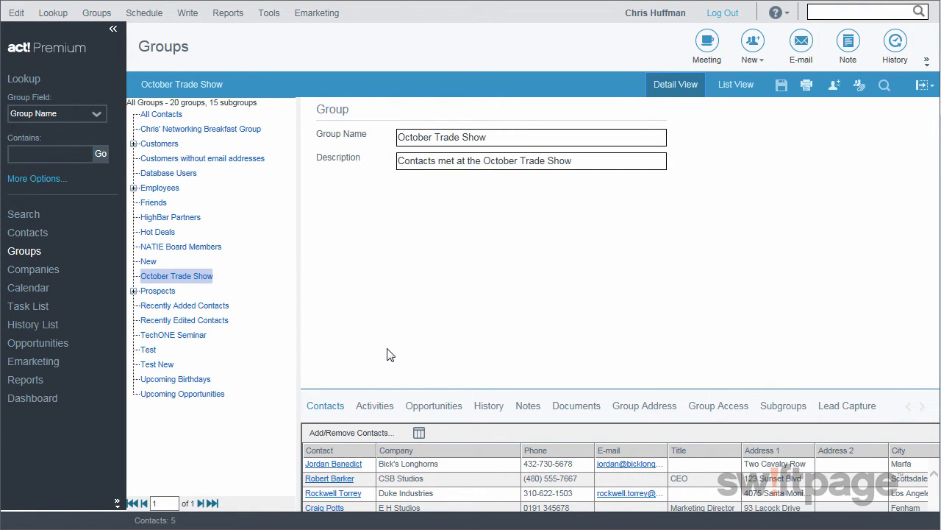
Drag the splitter above the group's Contacts tab upward so all five member rows show
{"action": "left_click_drag", "start_coordinate": [551, 388], "coordinate": [548, 322]}
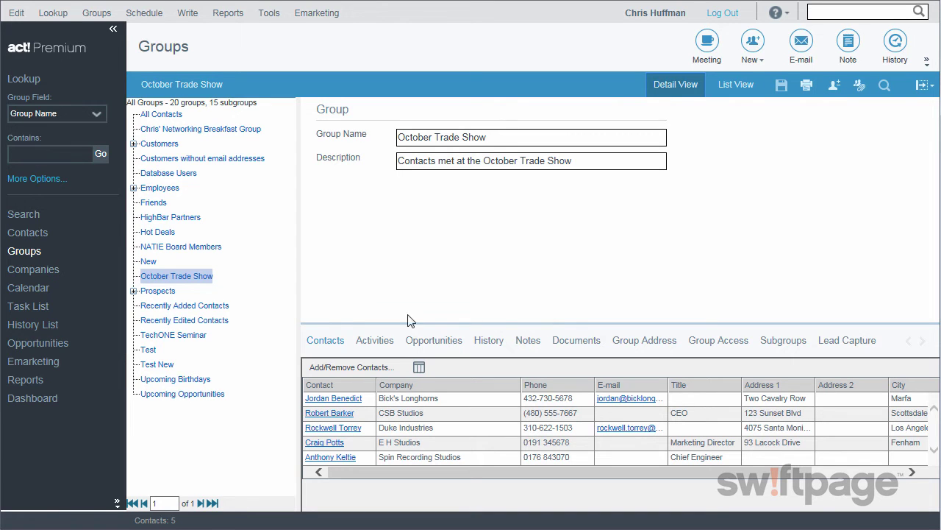
Create a new opportunity named 'XR 1100 Series'
{"action": "left_click", "coordinate": [50, 347]}
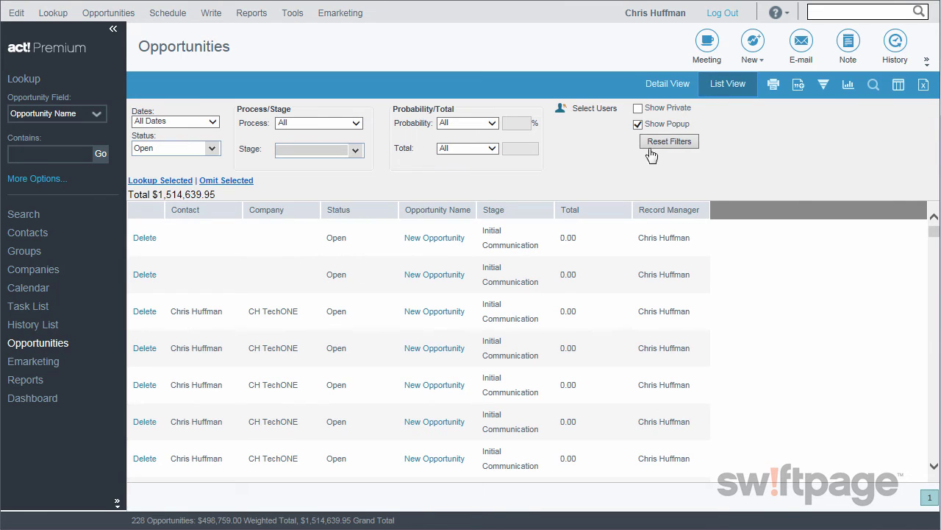
{"action": "left_click", "coordinate": [754, 46]}
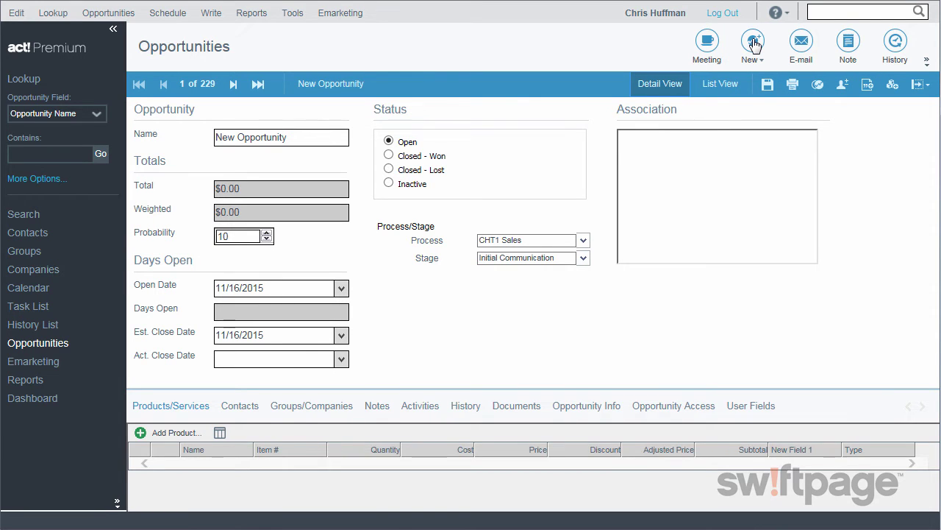
{"action": "left_click_drag", "start_coordinate": [318, 138], "coordinate": [167, 132]}
{"action": "type", "text": "XR 1100 Series"}
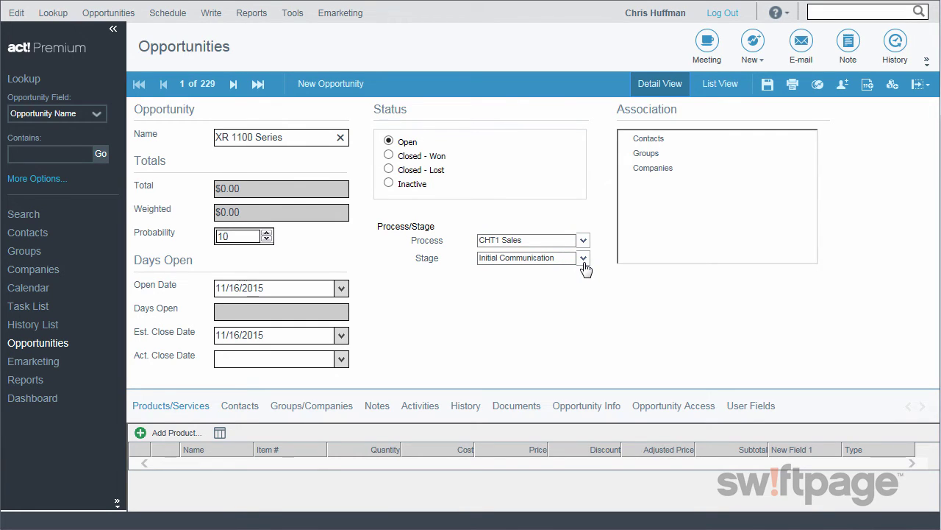
Set the opportunity's estimated close date to 2/16/2016 using the calendar
{"action": "left_click", "coordinate": [343, 337]}
{"action": "left_click", "coordinate": [393, 403]}
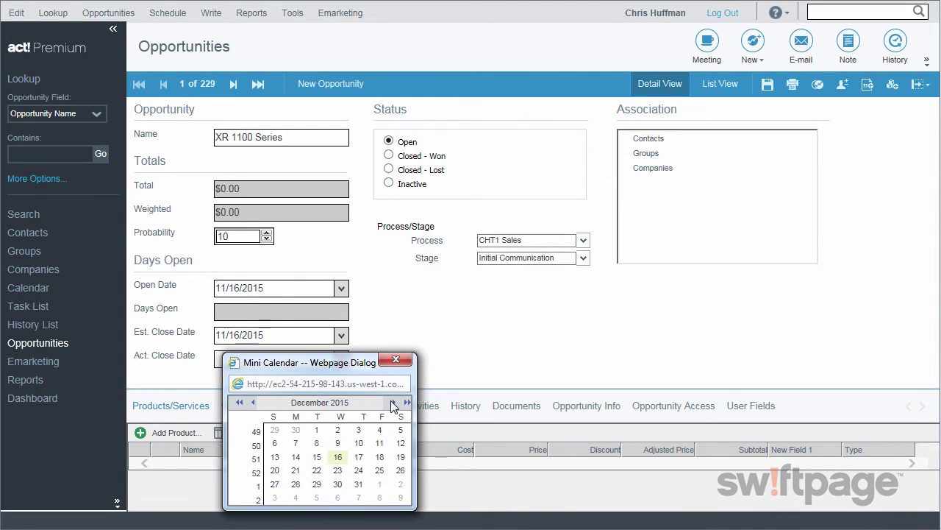
{"action": "left_click", "coordinate": [393, 404]}
{"action": "left_click", "coordinate": [392, 404]}
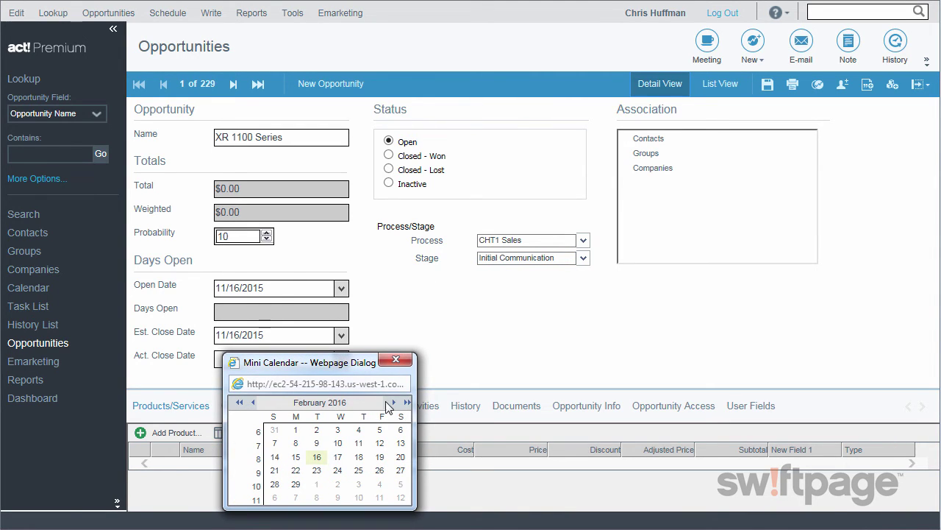
{"action": "left_click", "coordinate": [317, 457]}
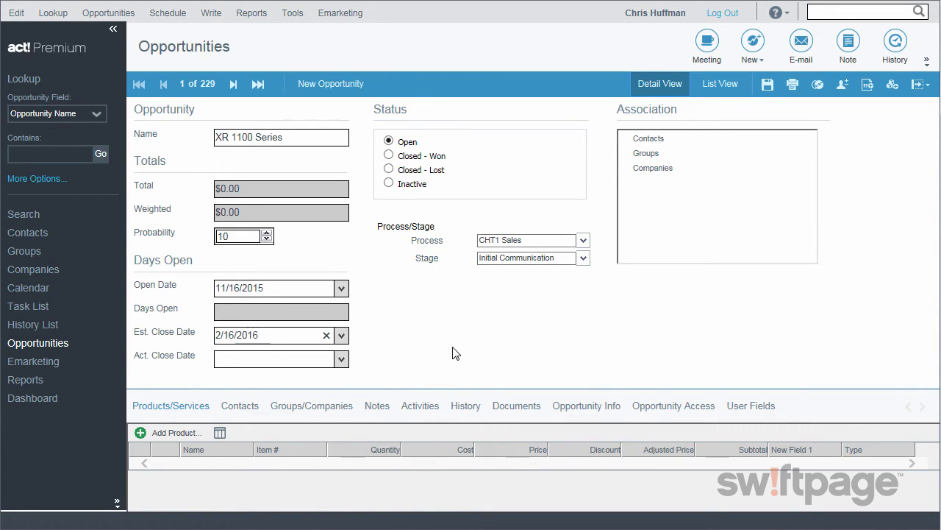
Save the XR 1100 Series opportunity and link the CSB Studios CEO contact to it
{"action": "left_click", "coordinate": [241, 411]}
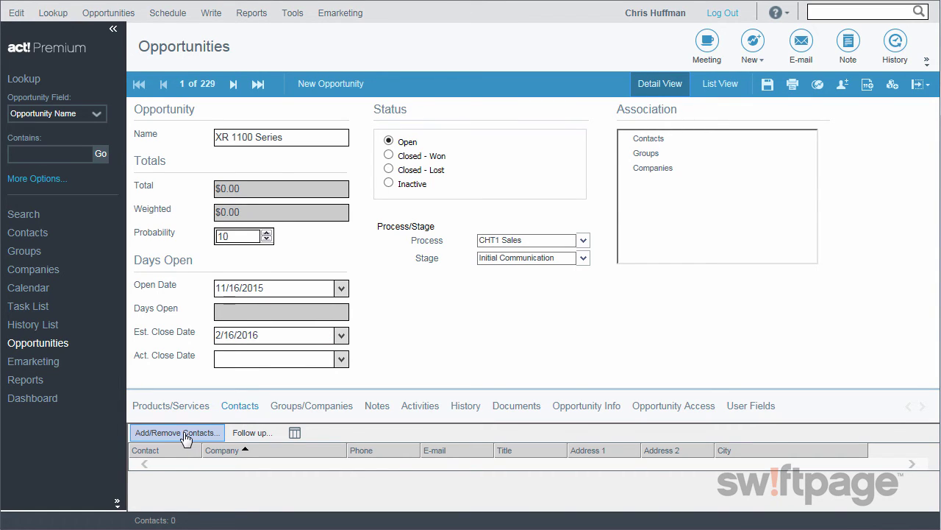
{"action": "left_click", "coordinate": [185, 436]}
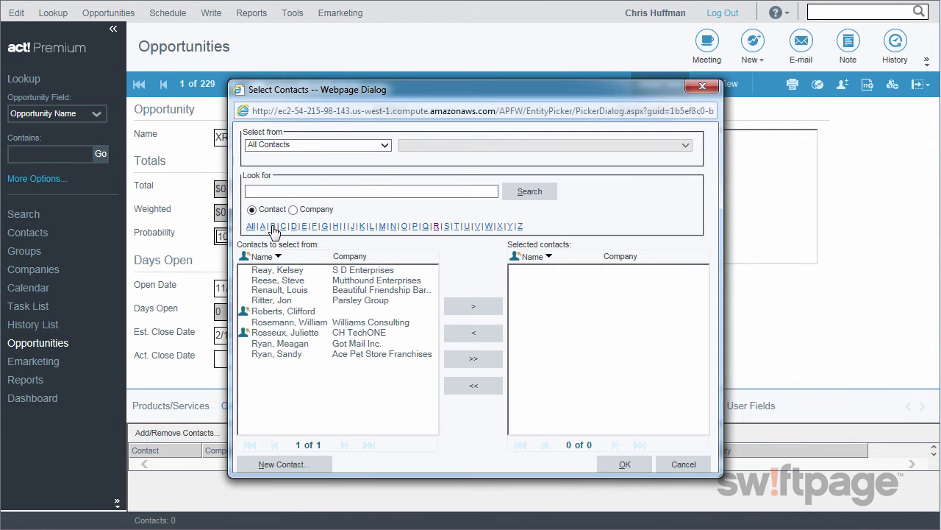
{"action": "left_click", "coordinate": [272, 226]}
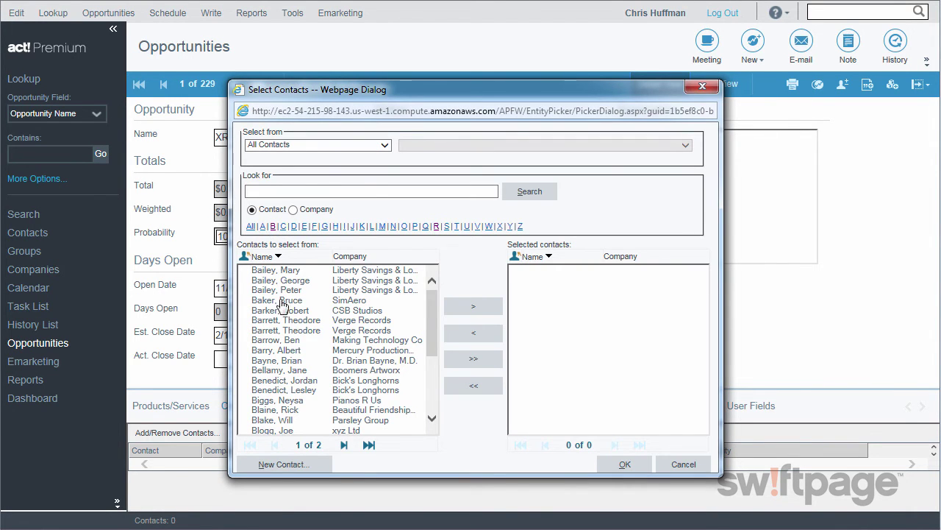
{"action": "left_click", "coordinate": [283, 308]}
{"action": "left_click", "coordinate": [491, 312]}
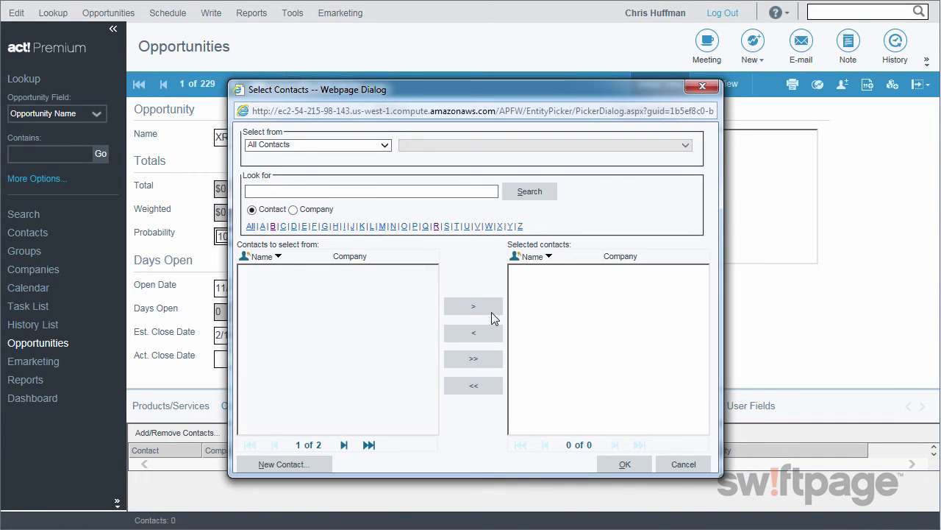
{"action": "left_click", "coordinate": [626, 464]}
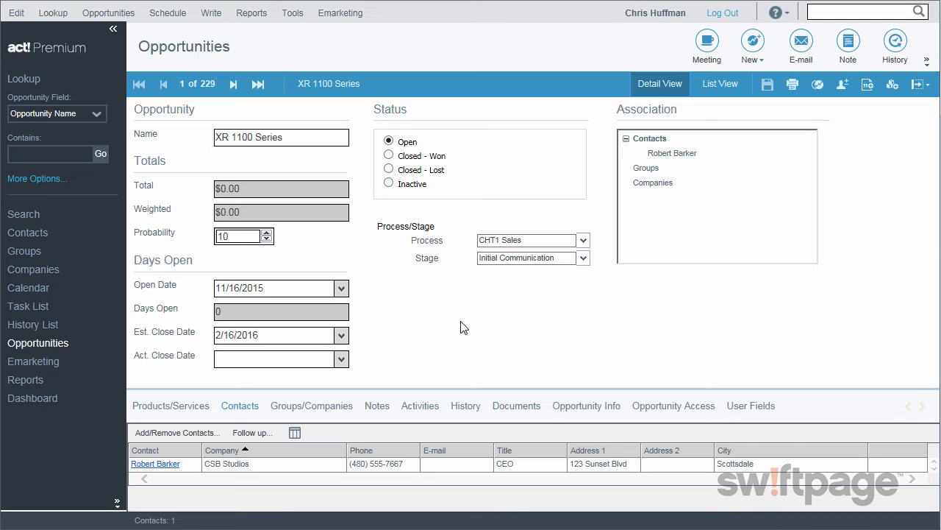
Go to Emarketing and start a new email campaign send
{"action": "left_click", "coordinate": [46, 364]}
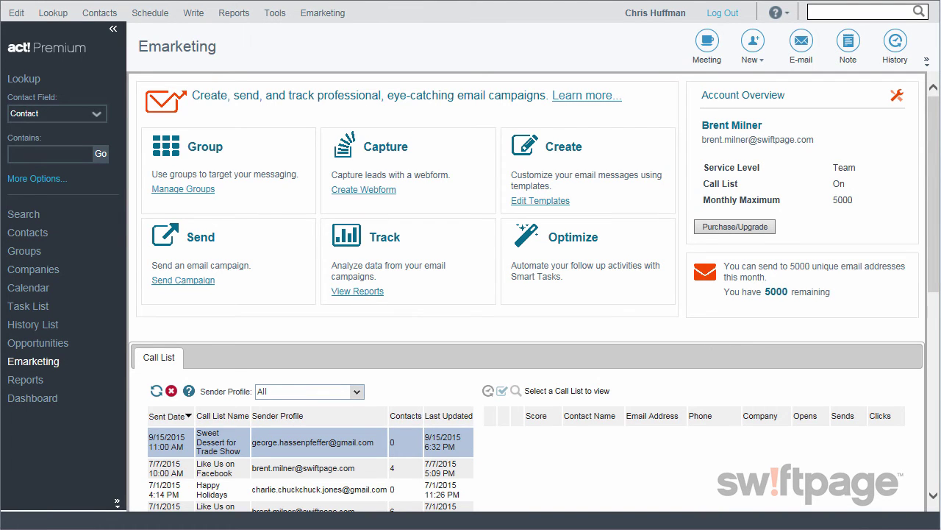
{"action": "left_click", "coordinate": [181, 282]}
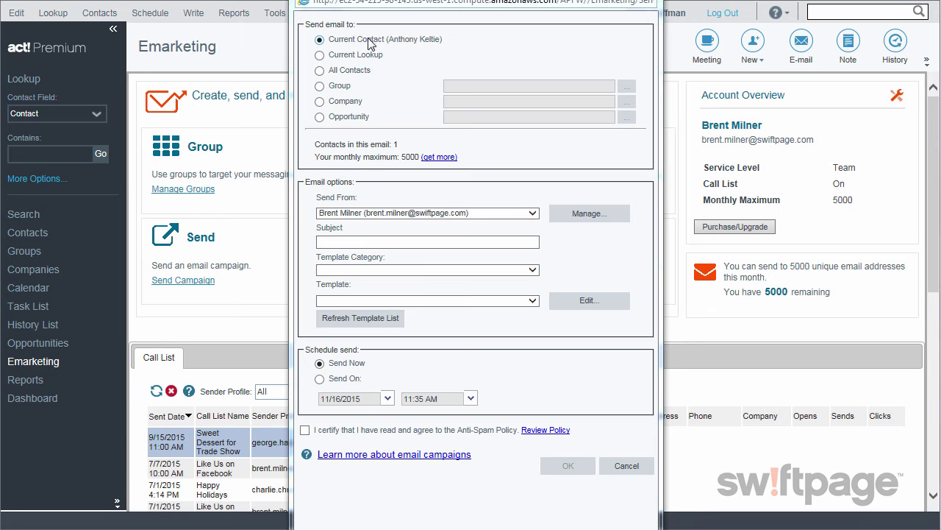
Address the current lookup, subject 'October Trade Show Offer', Seasonal template 'Holiday Launch Showcase Details'
{"action": "left_click", "coordinate": [320, 56]}
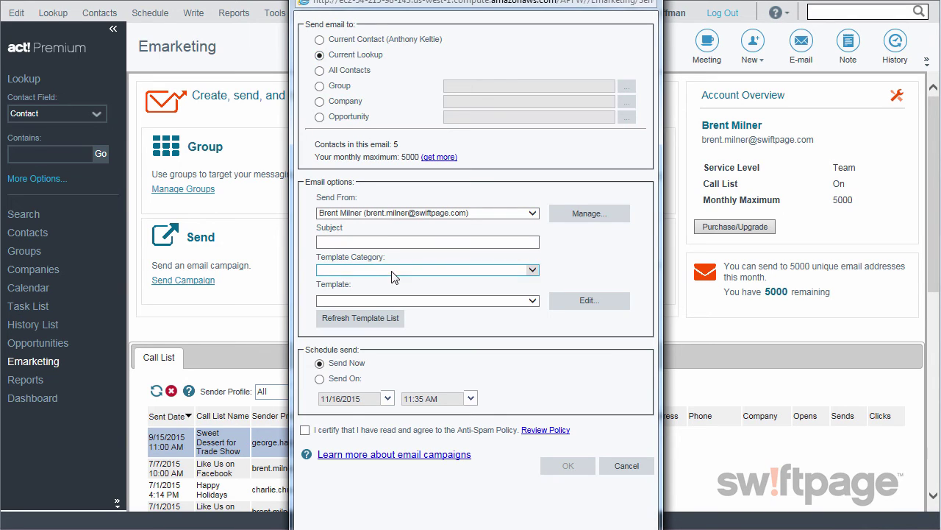
{"action": "left_click", "coordinate": [402, 242]}
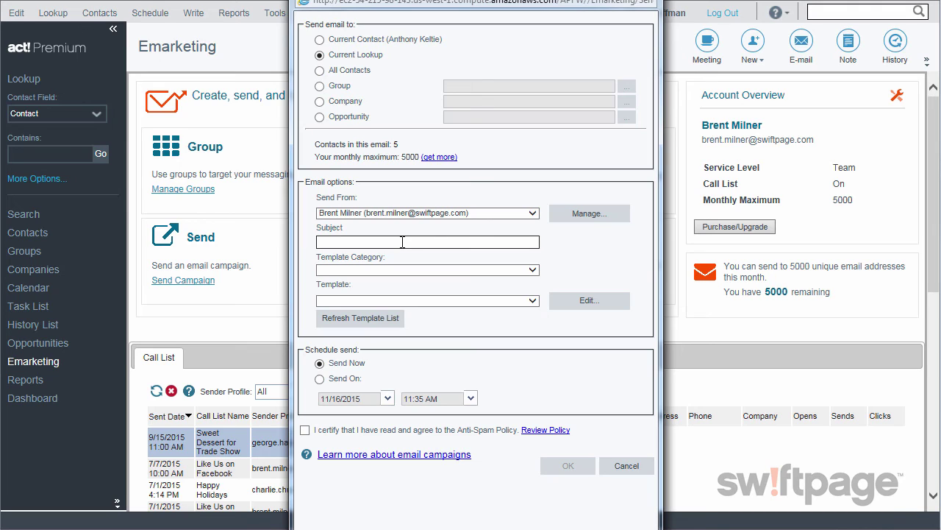
{"action": "type", "text": "October Trade Show Offer"}
{"action": "left_click", "coordinate": [532, 270]}
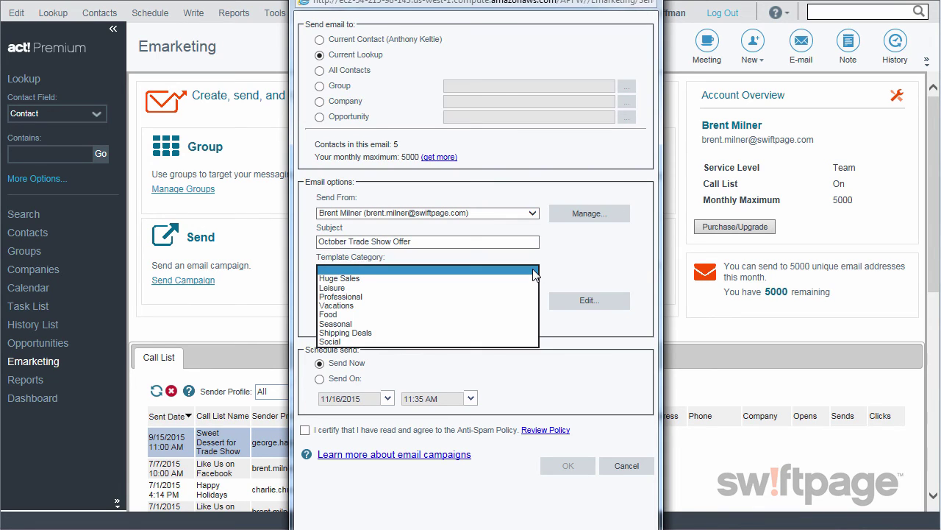
{"action": "left_click", "coordinate": [351, 324]}
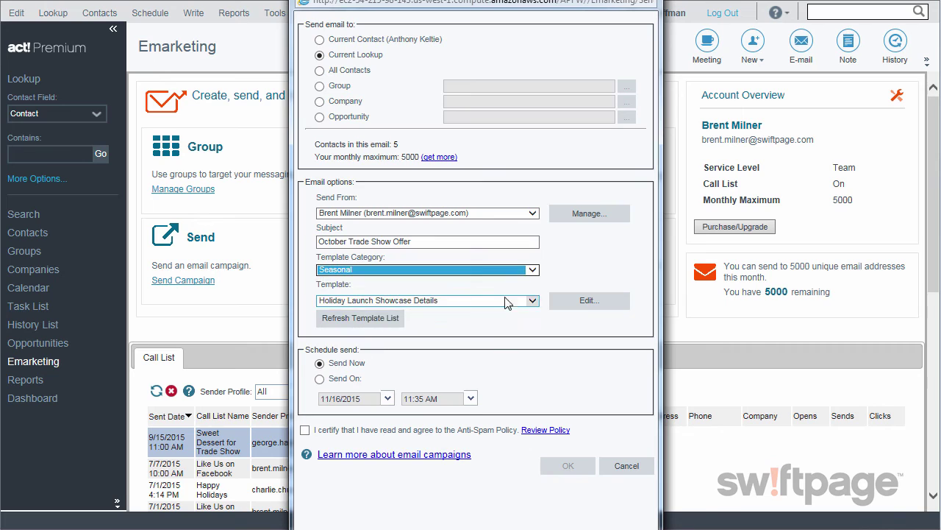
{"action": "left_click", "coordinate": [533, 302]}
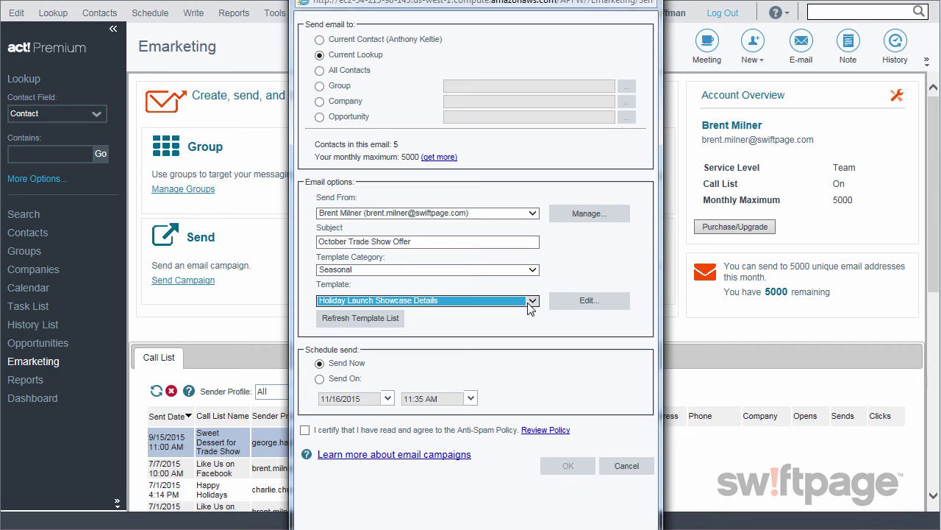
Schedule the campaign for 11/17/2015, accept the anti-spam policy, and submit it
{"action": "left_click", "coordinate": [320, 380]}
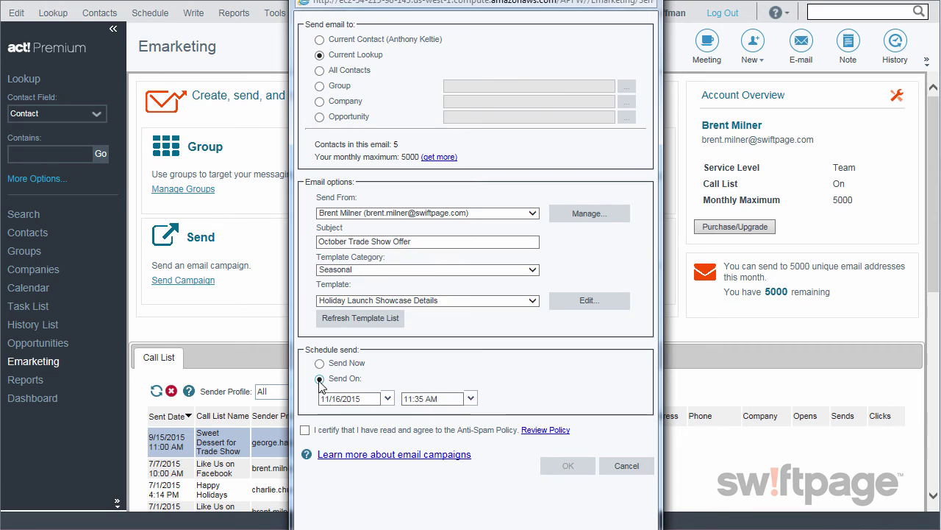
{"action": "left_click", "coordinate": [388, 400]}
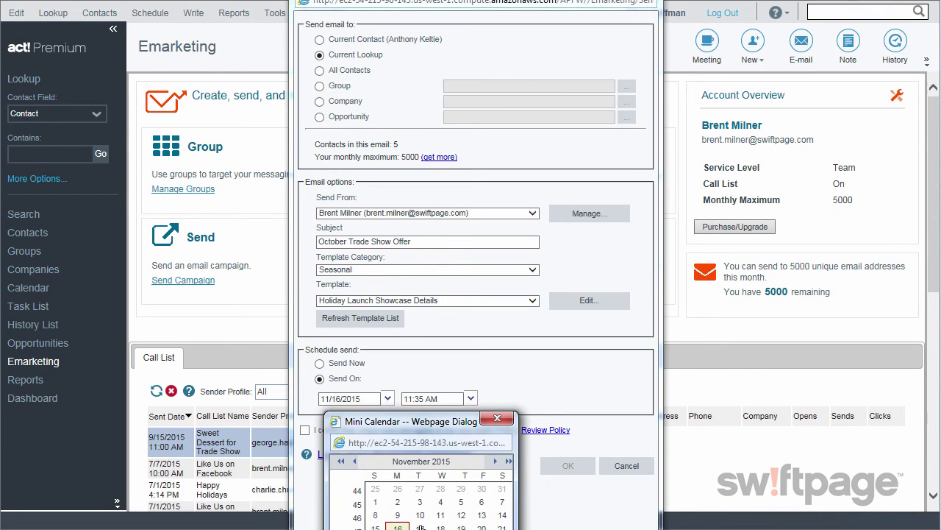
{"action": "left_click", "coordinate": [420, 528]}
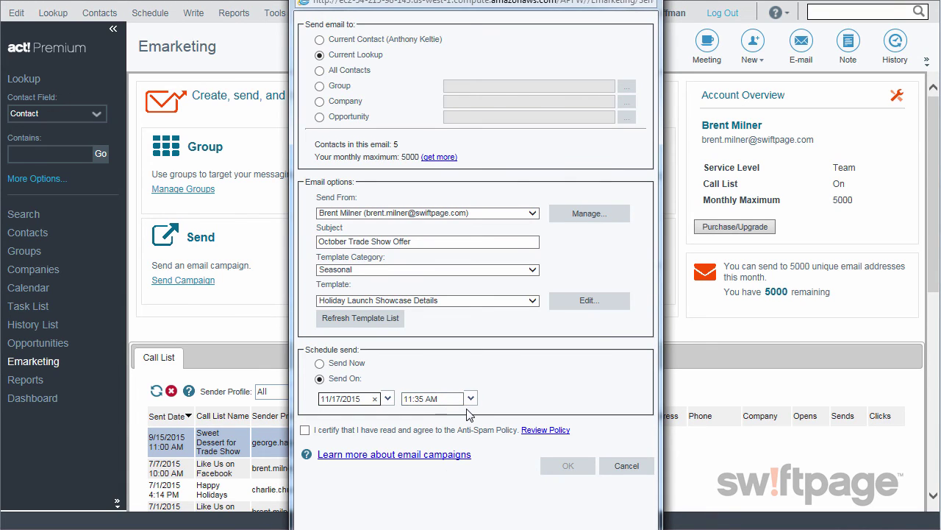
{"action": "left_click", "coordinate": [305, 430]}
{"action": "left_click", "coordinate": [568, 465]}
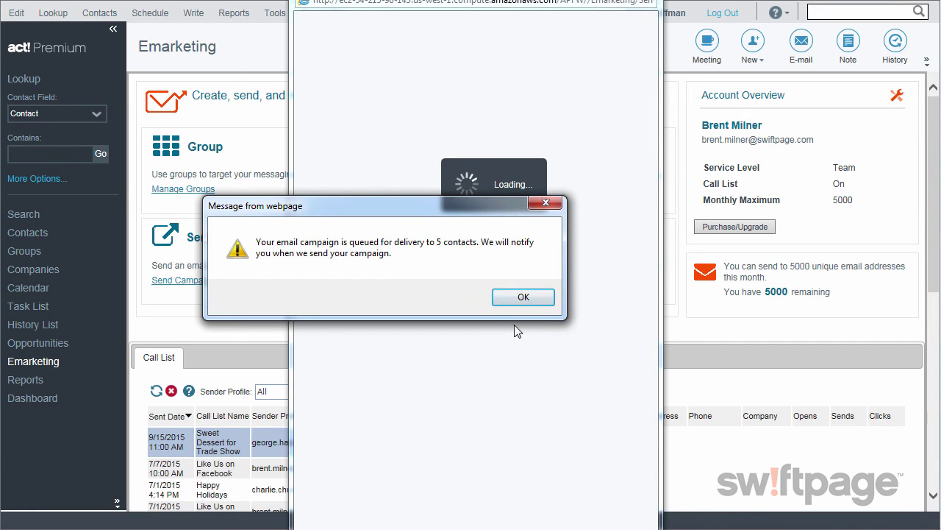
Dismiss the campaign-queued message and show the opportunities Dashboard
{"action": "left_click", "coordinate": [525, 294]}
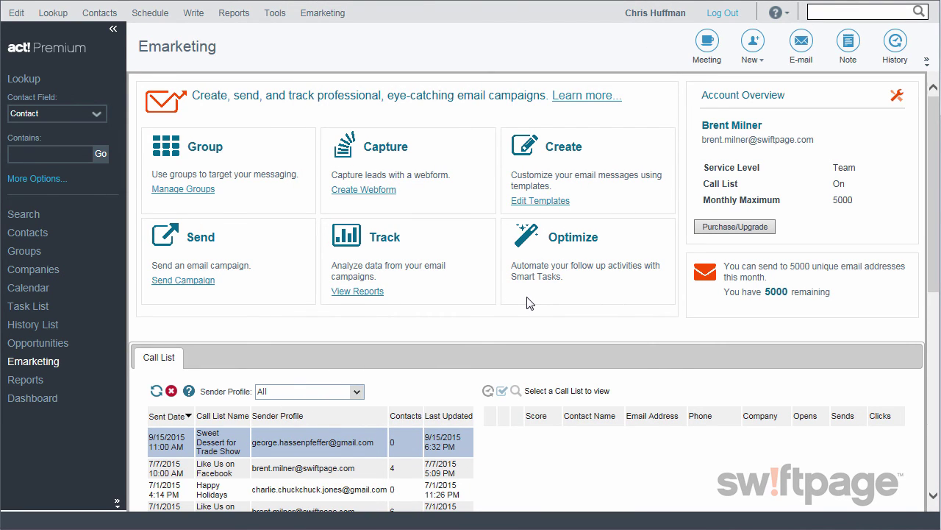
{"action": "left_click", "coordinate": [55, 405]}
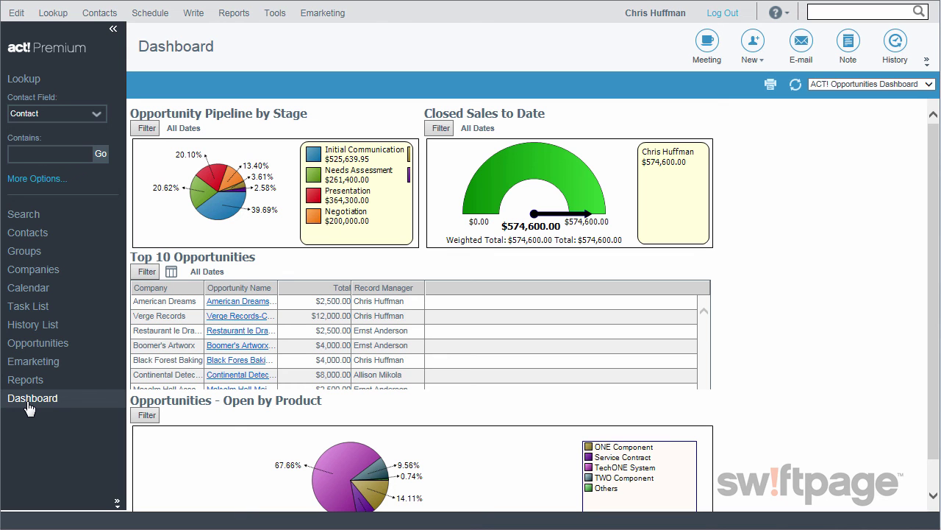